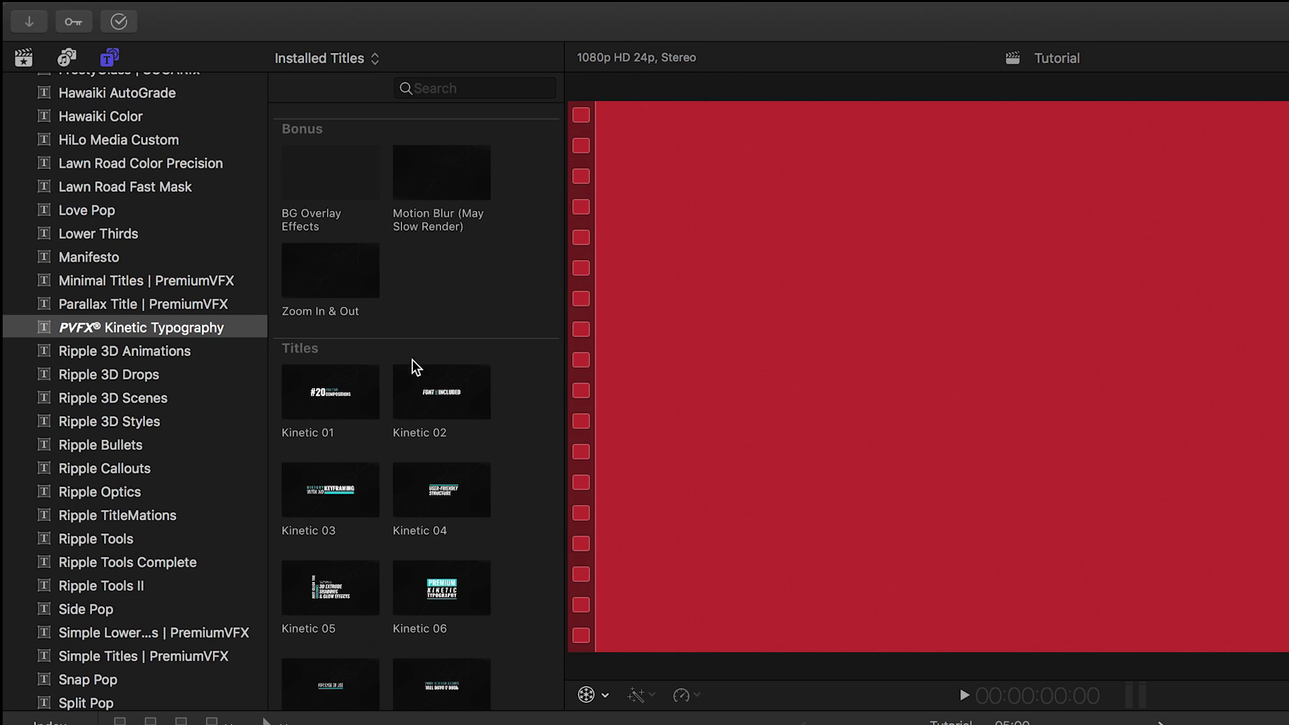
Scroll through the Titles browser to locate the Kinetic 12 title
{"action": "scroll", "coordinate": [713, 532], "scroll_direction": "down", "scroll_amount": 4}
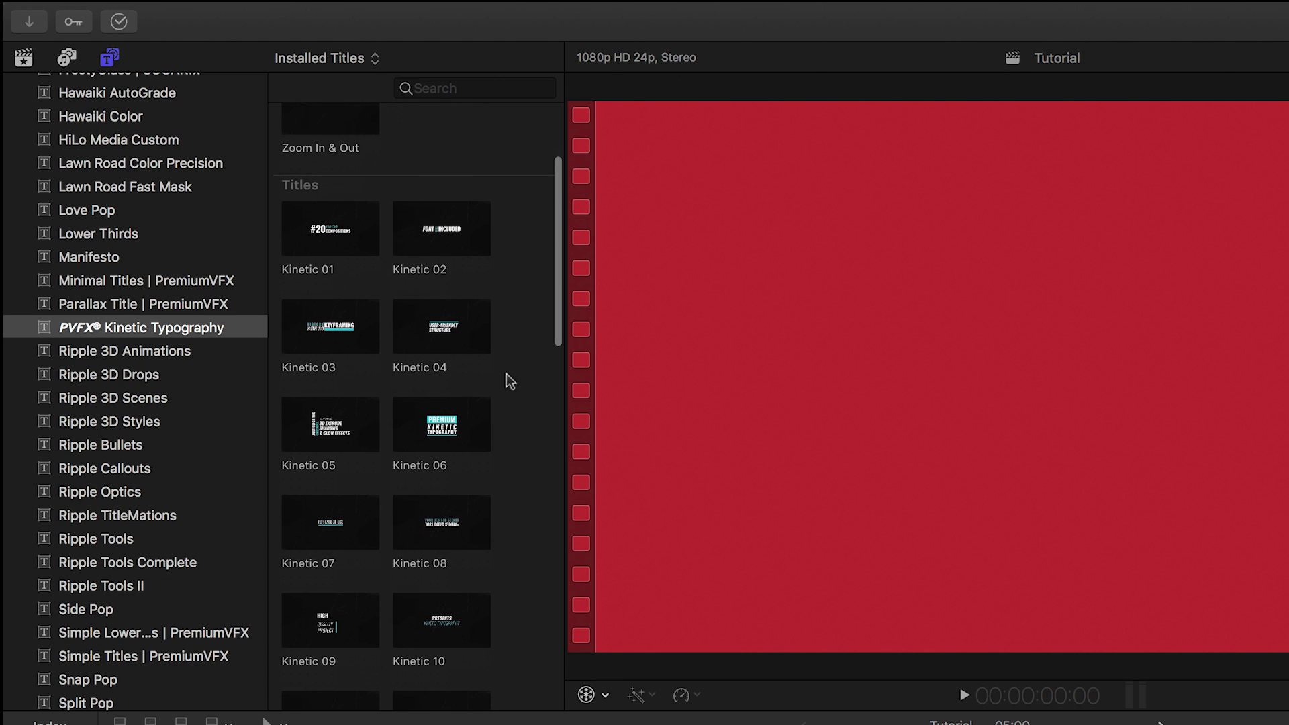
{"action": "scroll", "coordinate": [506, 373], "scroll_direction": "up", "scroll_amount": 3}
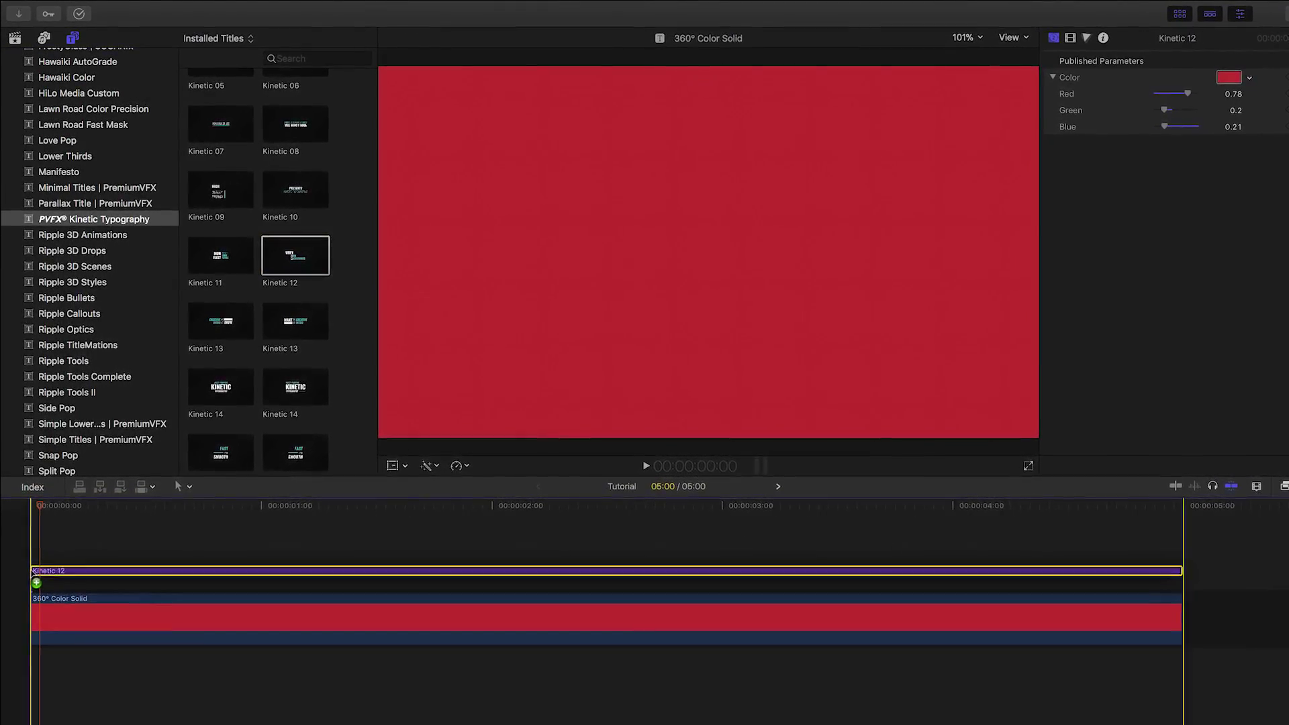
Preview the title and test its position and rotation, leaving it centred and level
{"action": "key", "text": "space"}
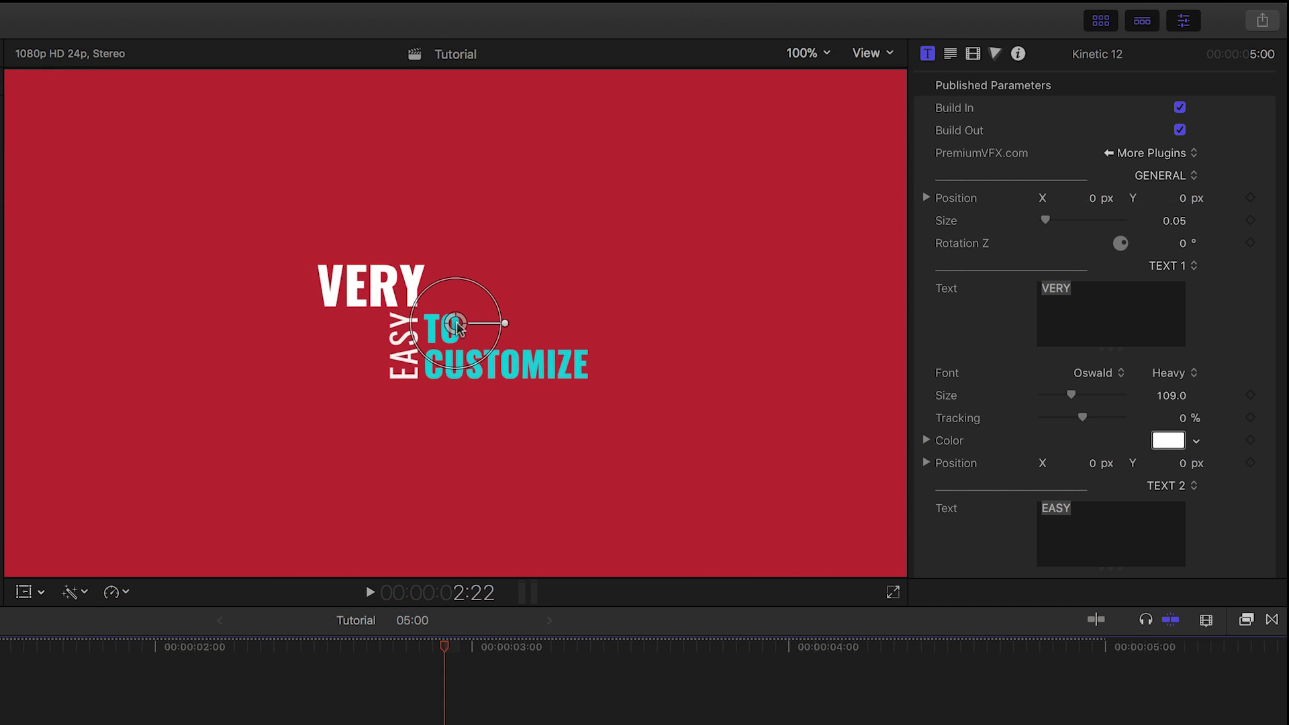
{"action": "left_click_drag", "start_coordinate": [456, 326], "coordinate": [444, 283]}
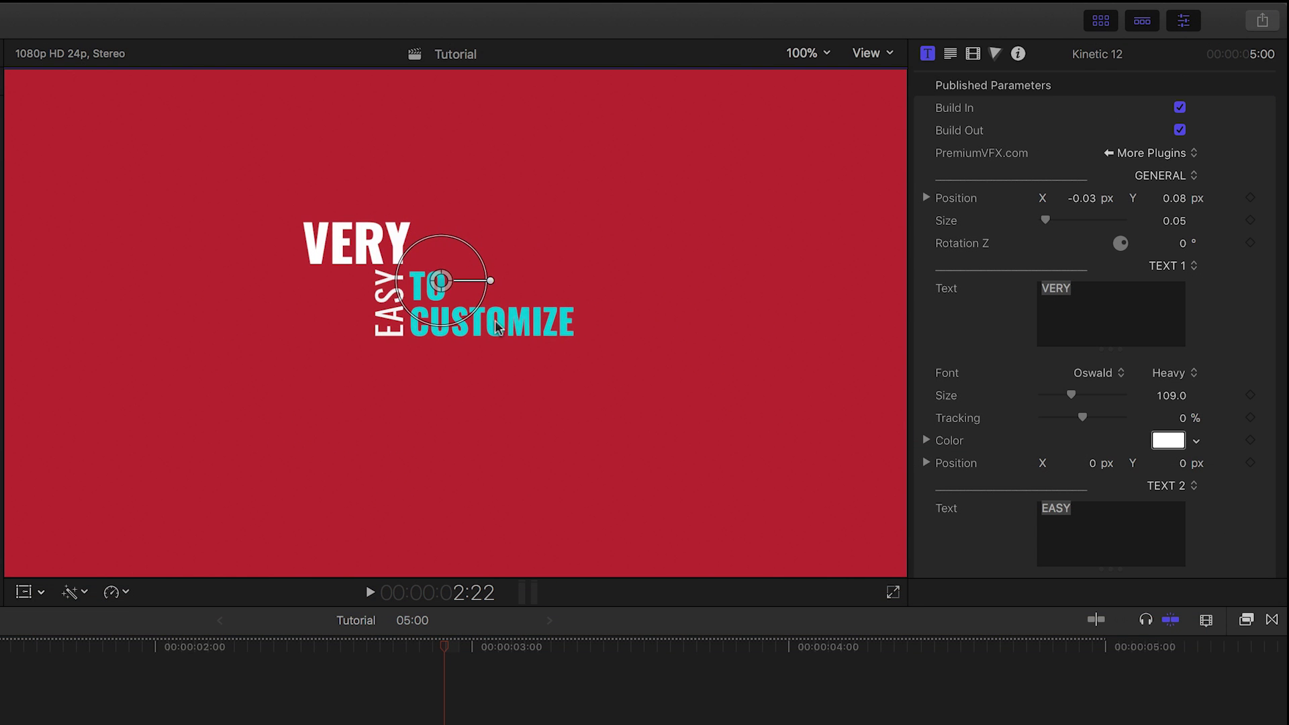
{"action": "left_click_drag", "start_coordinate": [495, 323], "coordinate": [503, 375]}
{"action": "left_click_drag", "start_coordinate": [508, 327], "coordinate": [772, 323]}
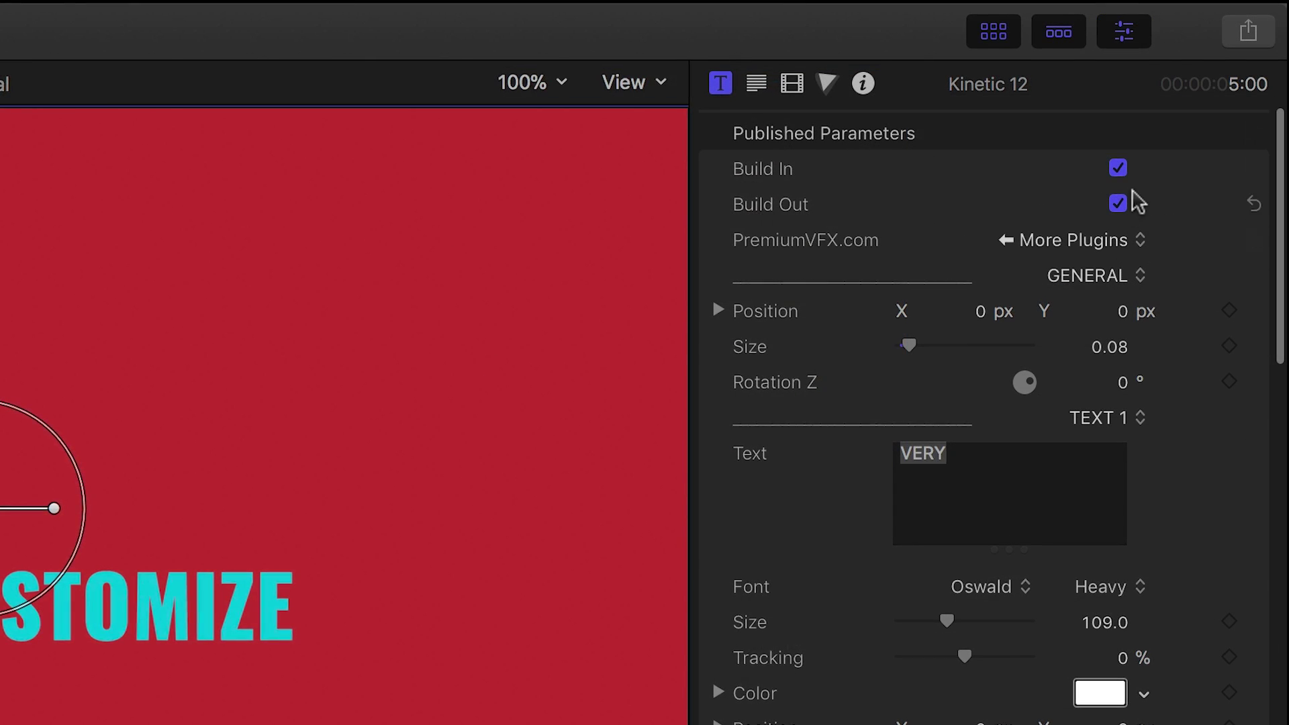
Toggle Build In and Build Out off and on again, leaving both enabled
{"action": "left_click", "coordinate": [1118, 169]}
{"action": "left_click", "coordinate": [1118, 204]}
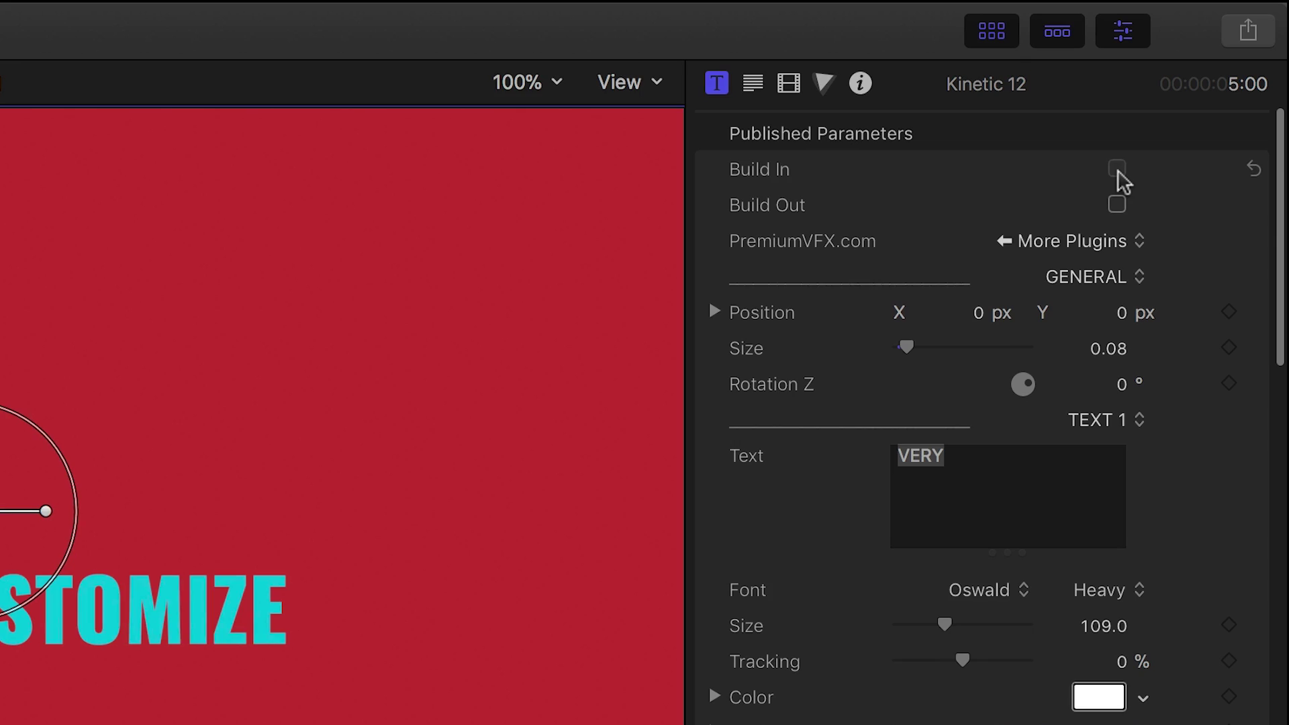
{"action": "left_click", "coordinate": [1118, 169]}
{"action": "left_click", "coordinate": [1118, 204]}
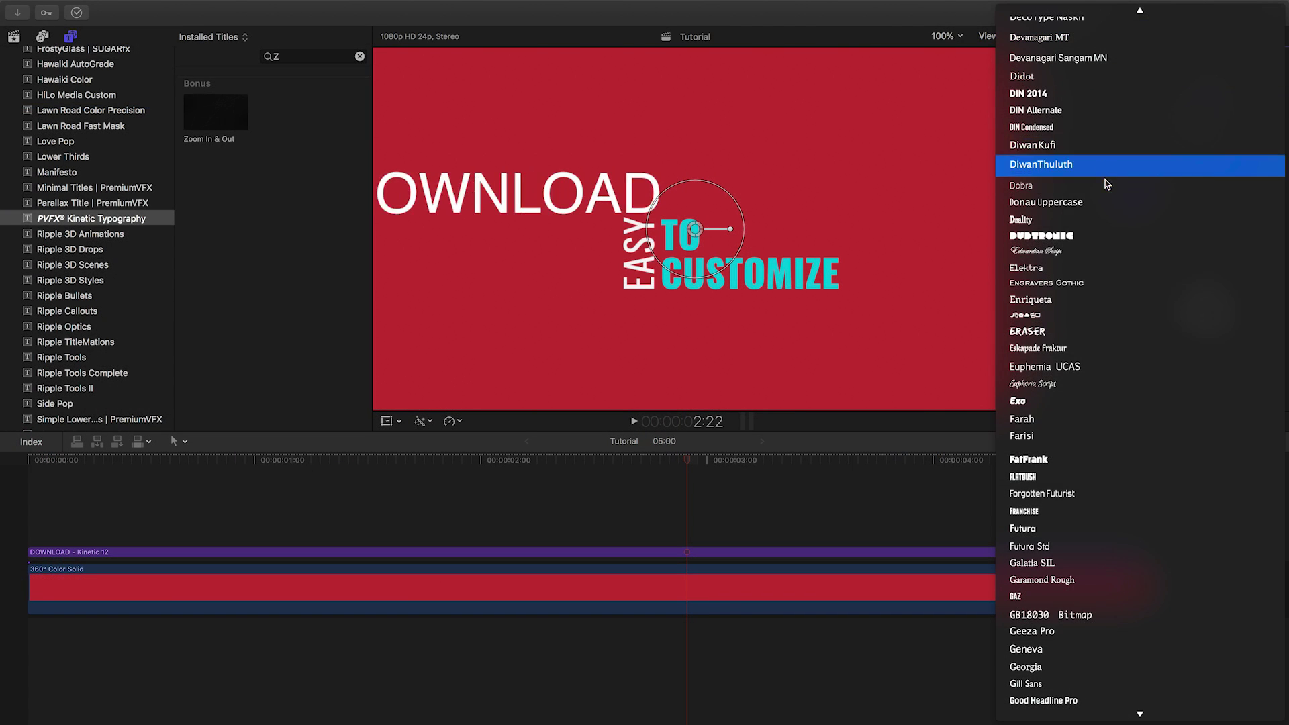
Set DOWNLOAD to Dobra Medium, enter FXFACTORY.COM, and lower DOWNLOAD slightly
{"action": "left_click", "coordinate": [1105, 184]}
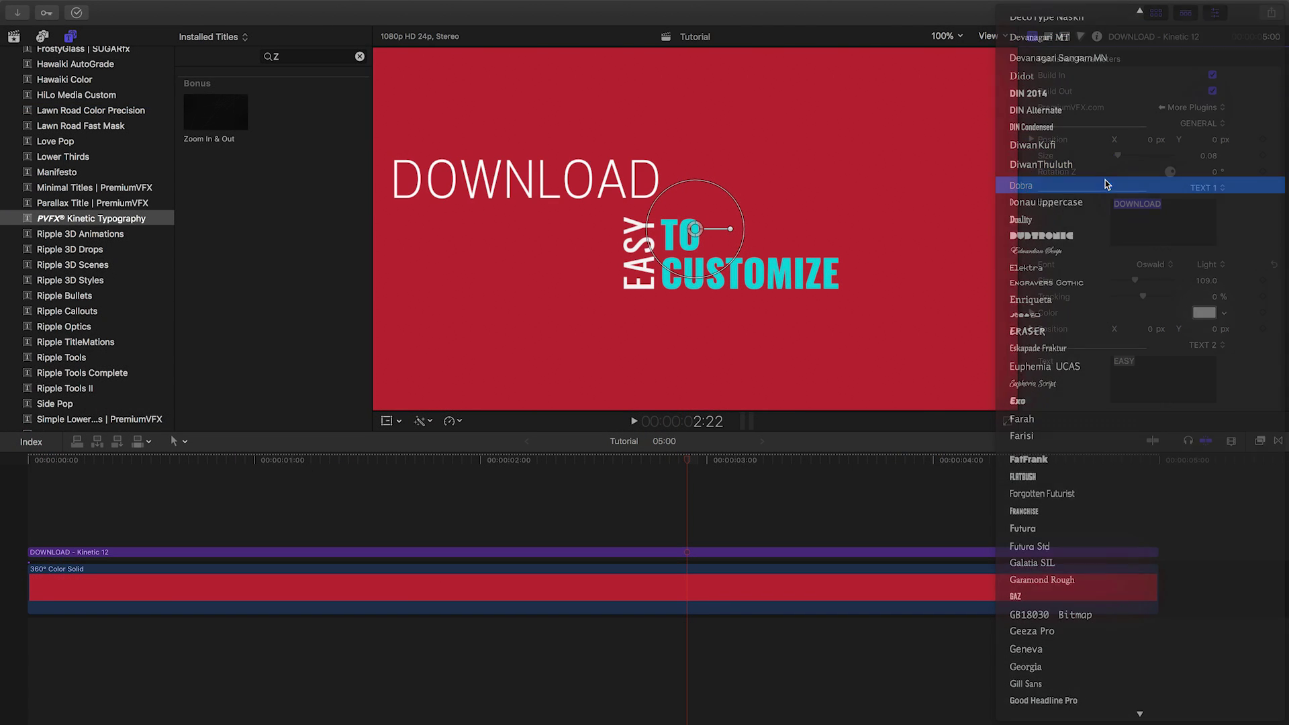
{"action": "left_click", "coordinate": [1209, 271]}
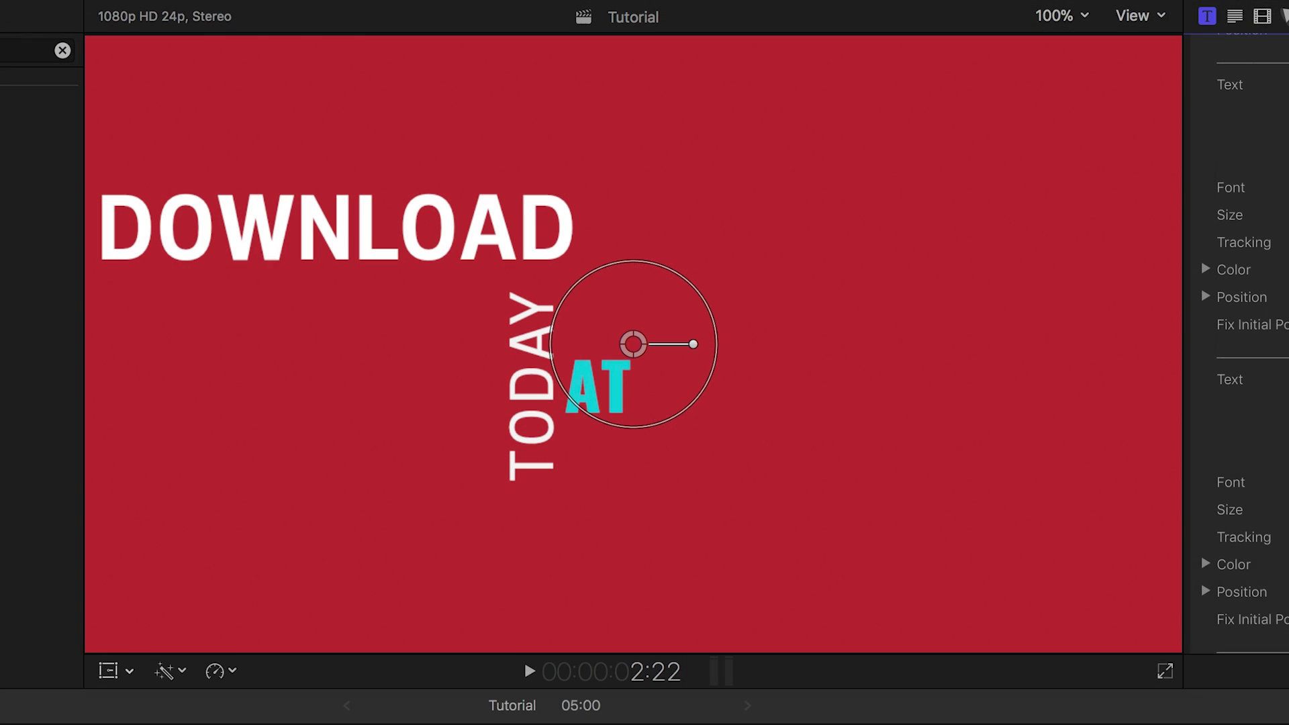
{"action": "type", "text": "FXFACTORY"}
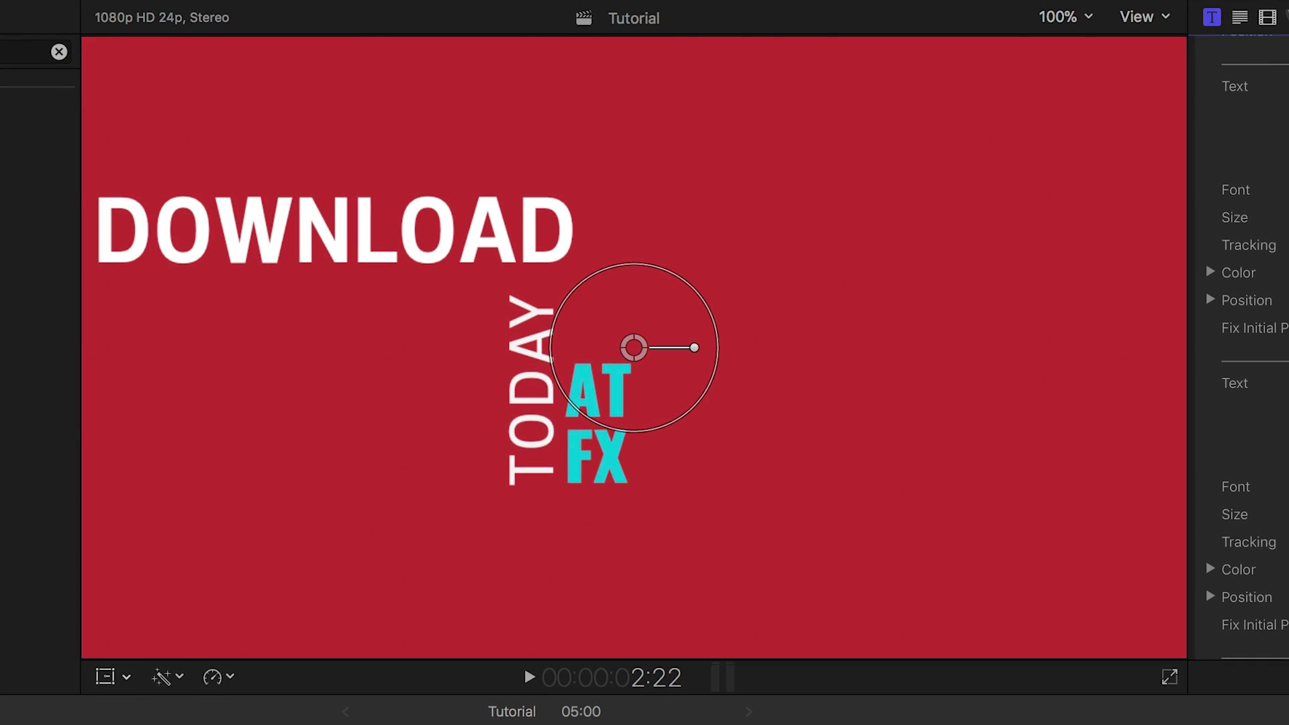
{"action": "type", "text": ".COM"}
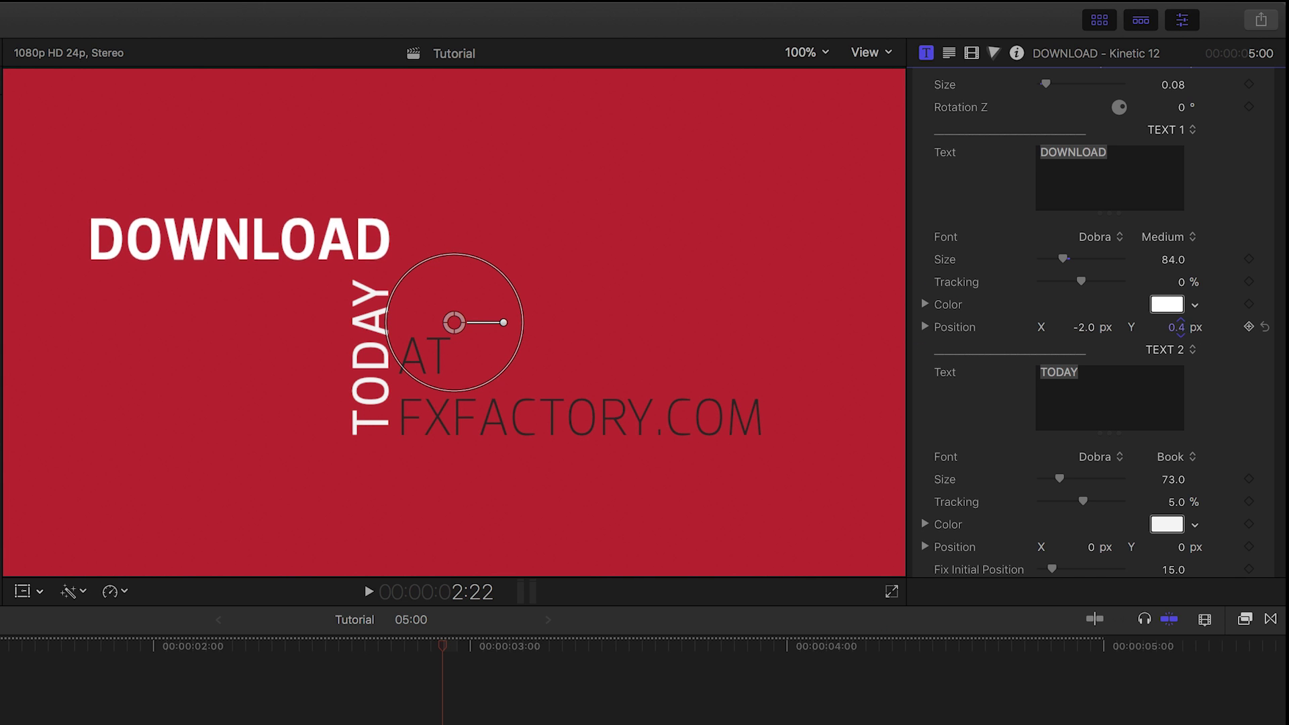
{"action": "left_click_drag", "start_coordinate": [1177, 327], "coordinate": [1177, 331]}
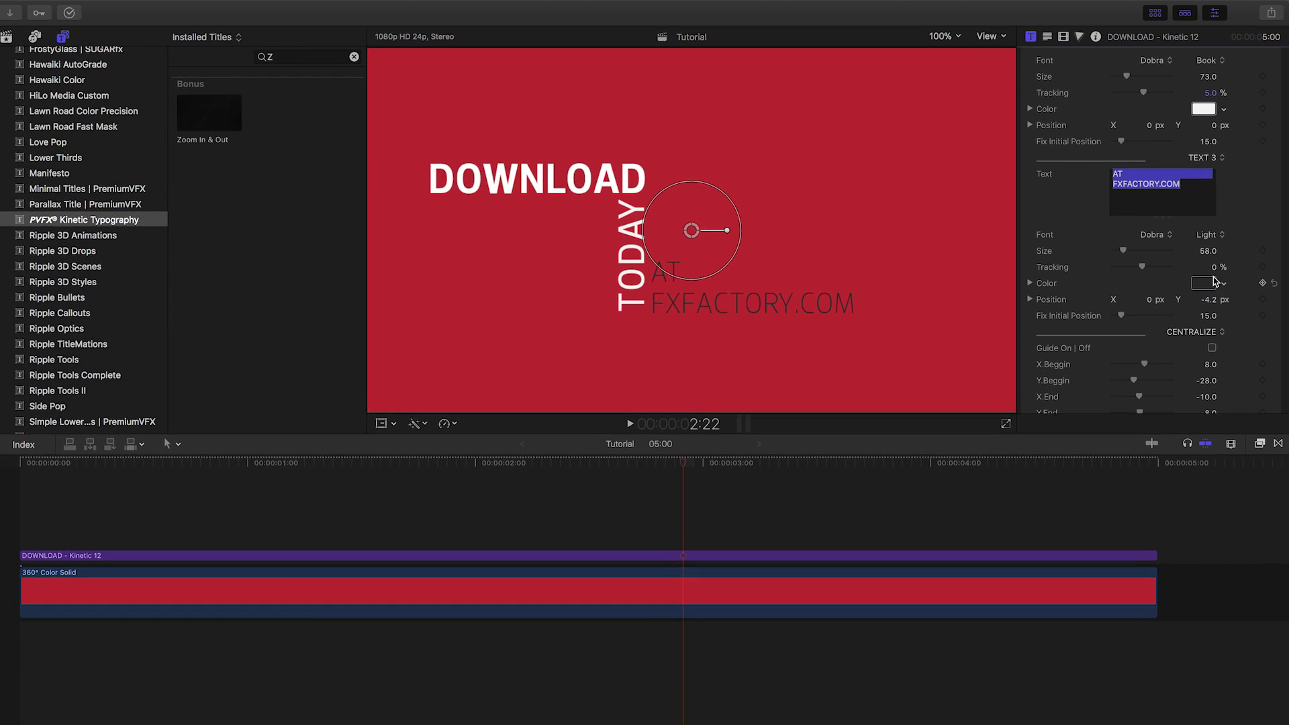
Switch on the CENTRALIZE Guide On | Off option and play the title from its first frame
{"action": "scroll", "coordinate": [1215, 303], "scroll_direction": "down", "scroll_amount": 5}
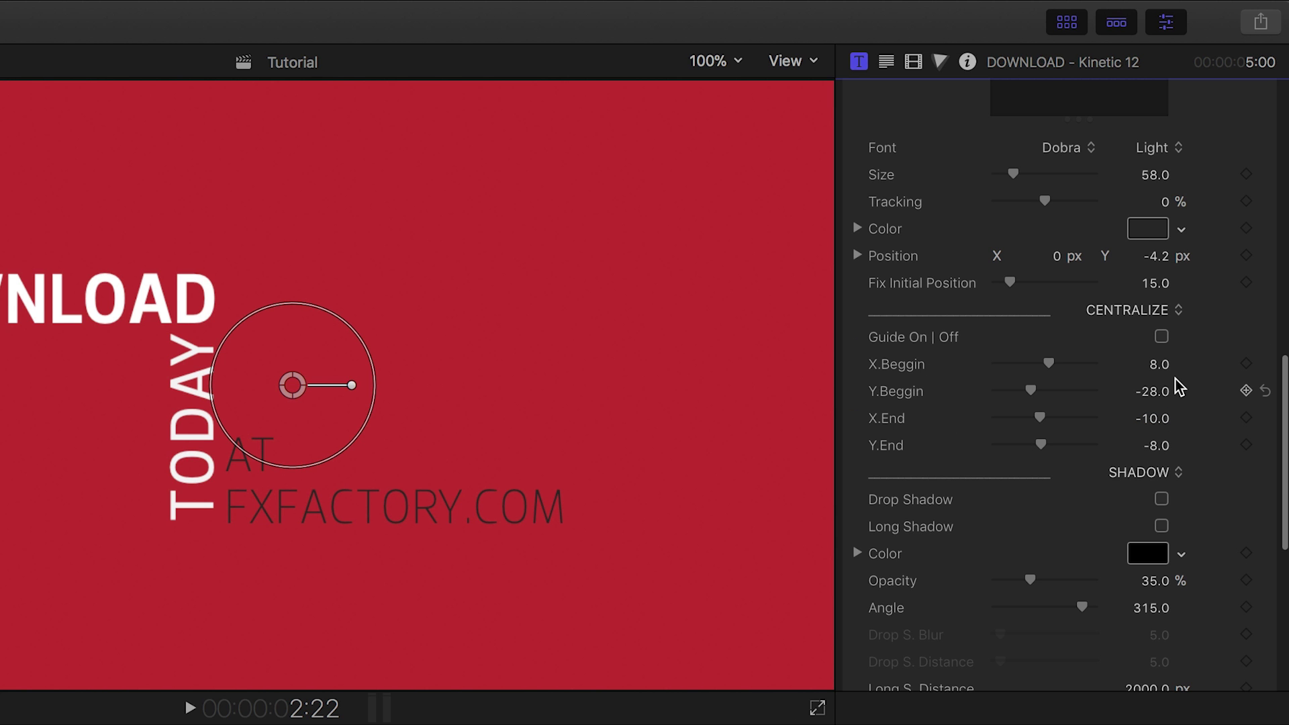
{"action": "left_click", "coordinate": [1180, 283]}
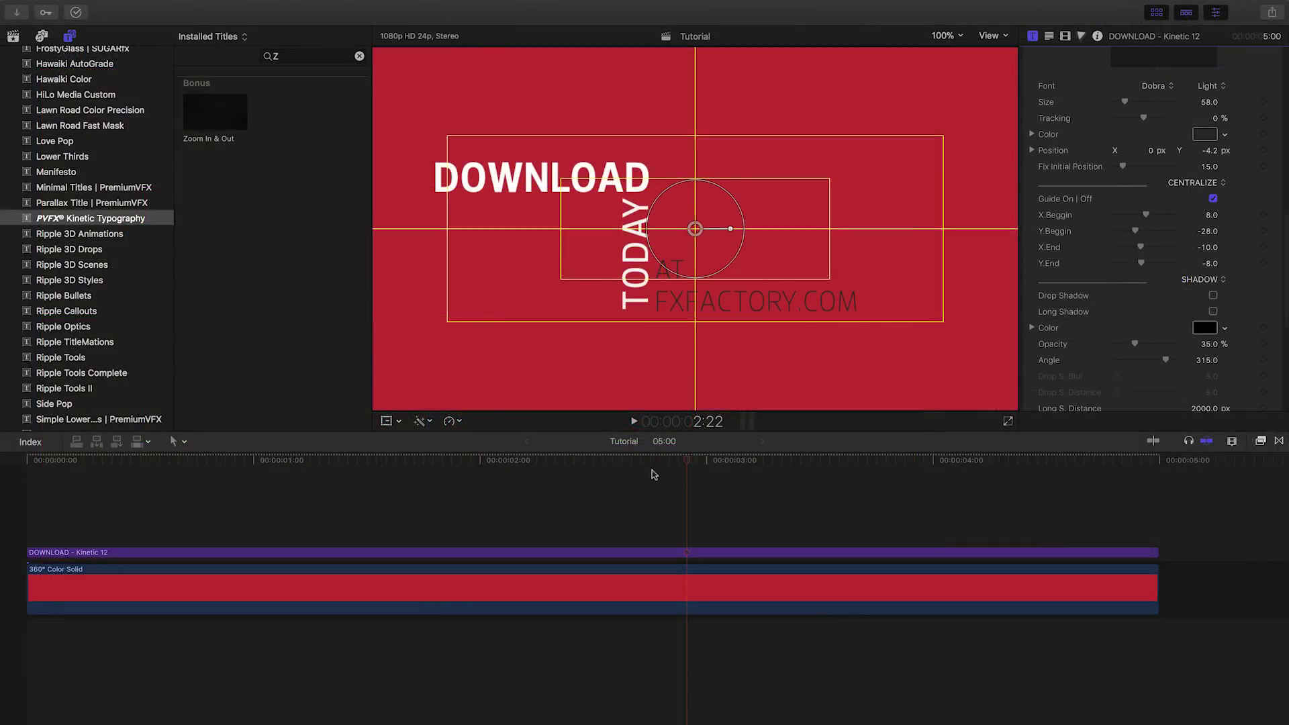
{"action": "left_click_drag", "start_coordinate": [468, 629], "coordinate": [0, 629]}
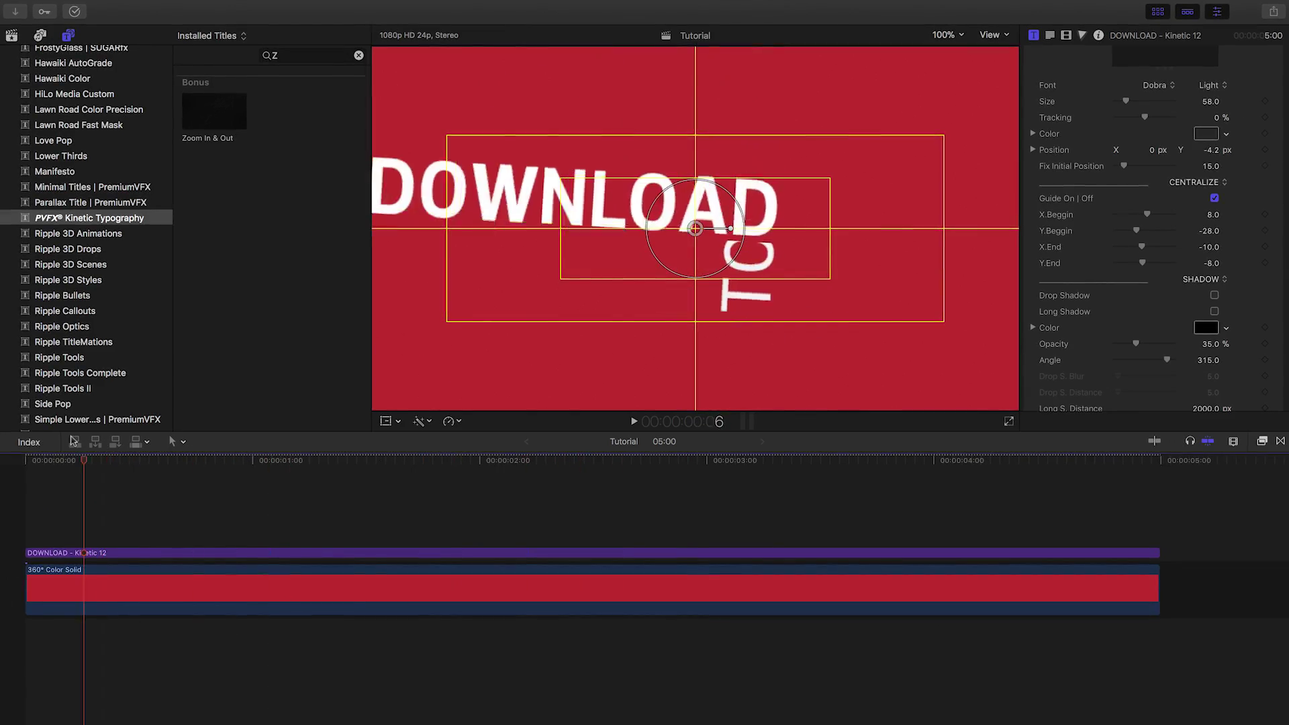
{"action": "key", "text": "space"}
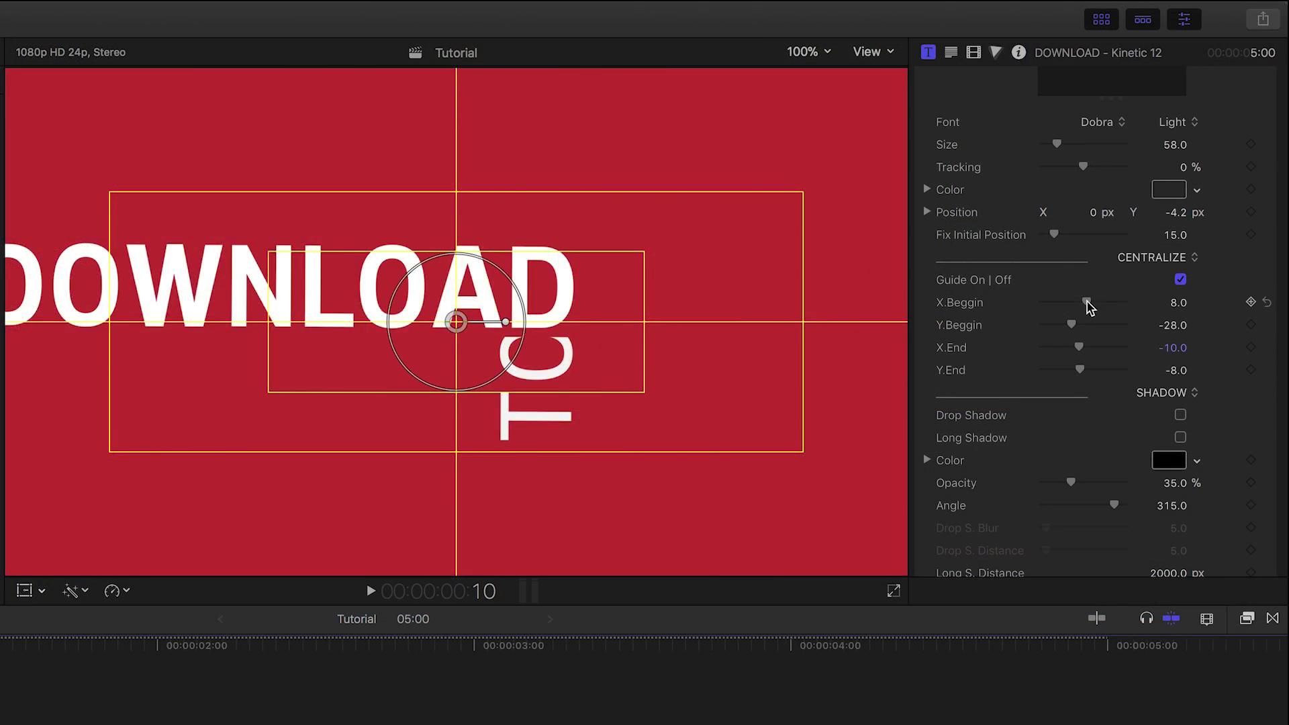
Adjust the title's X.Beggin offset, finishing at 22.82
{"action": "left_click_drag", "start_coordinate": [1155, 211], "coordinate": [1163, 220]}
{"action": "left_click_drag", "start_coordinate": [1093, 308], "coordinate": [1075, 327]}
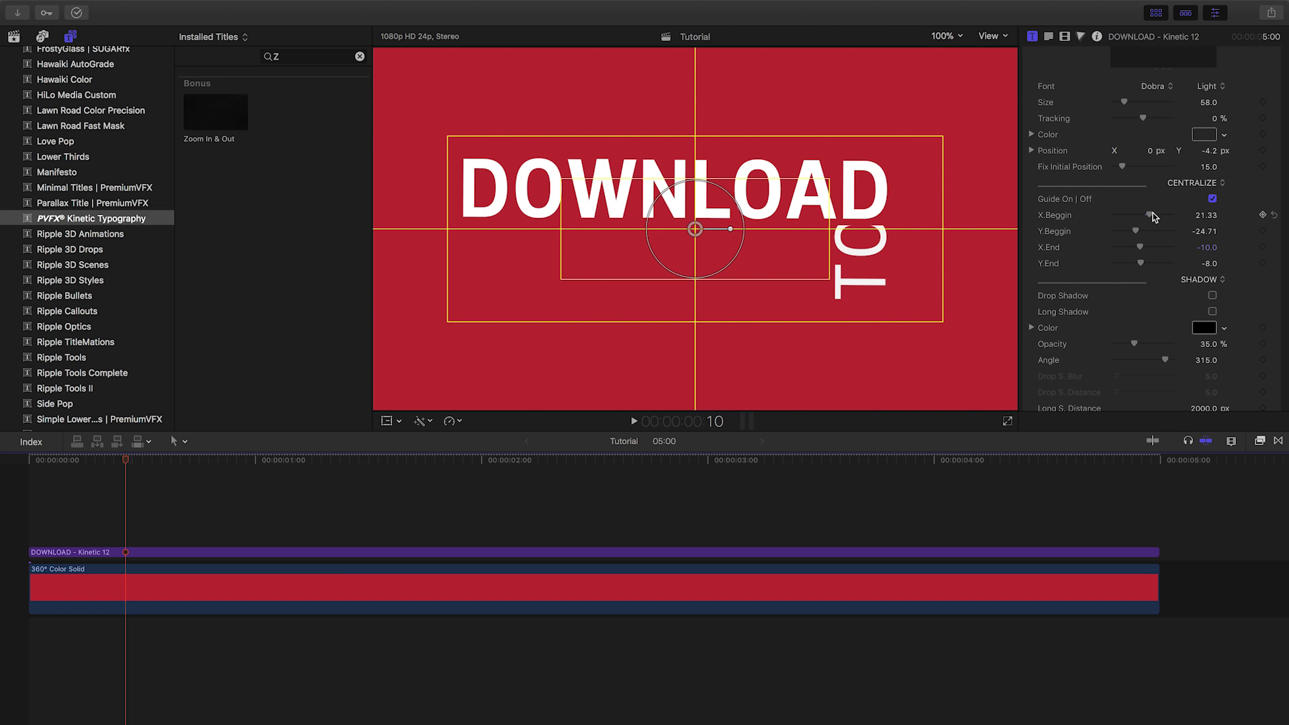
{"action": "left_click_drag", "start_coordinate": [1154, 216], "coordinate": [1155, 218]}
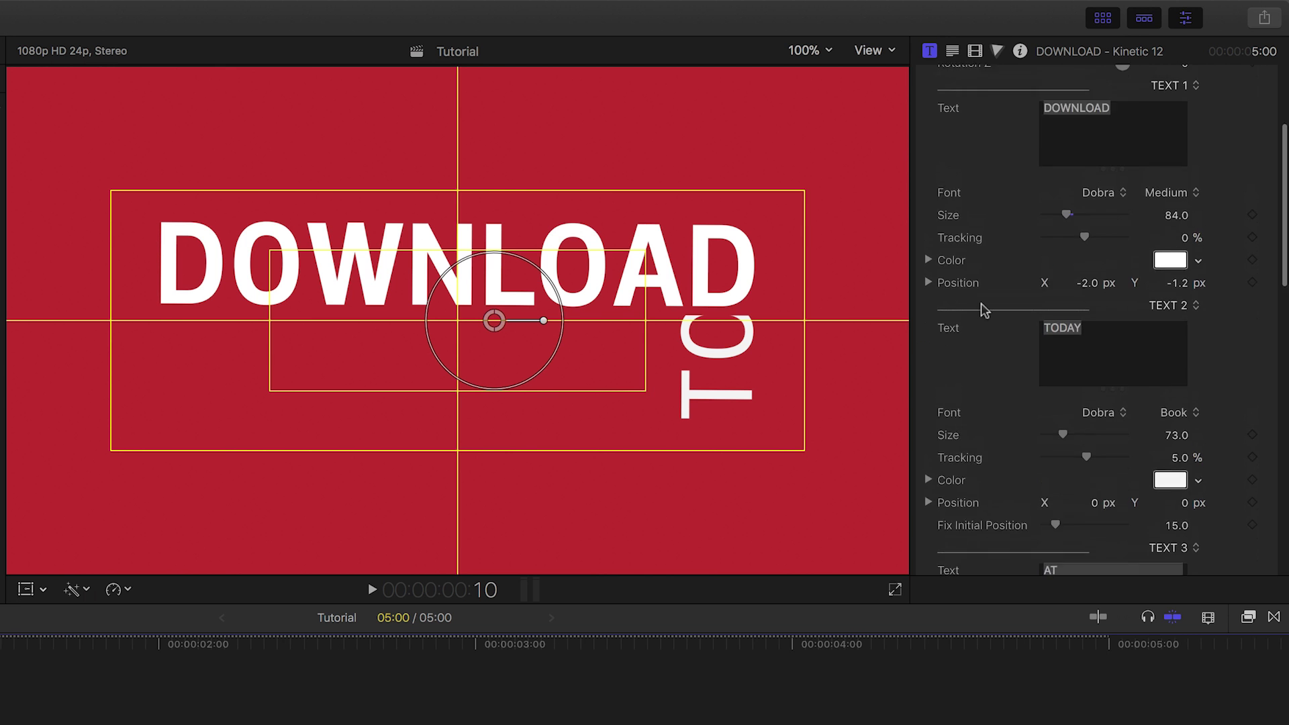
Fine-tune a text line's Fix Initial Position and scrub to where TODAY appears
{"action": "scroll", "coordinate": [982, 302], "scroll_direction": "down", "scroll_amount": 6}
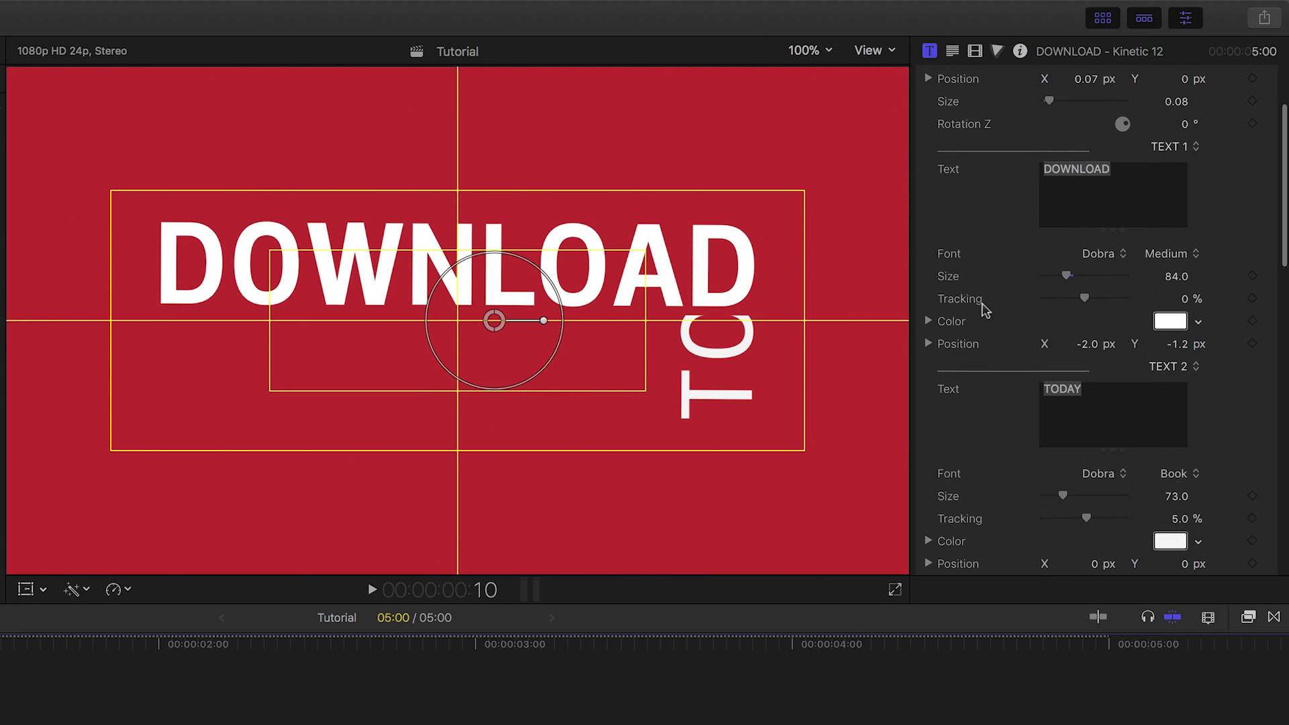
{"action": "left_click_drag", "start_coordinate": [1056, 361], "coordinate": [1073, 363]}
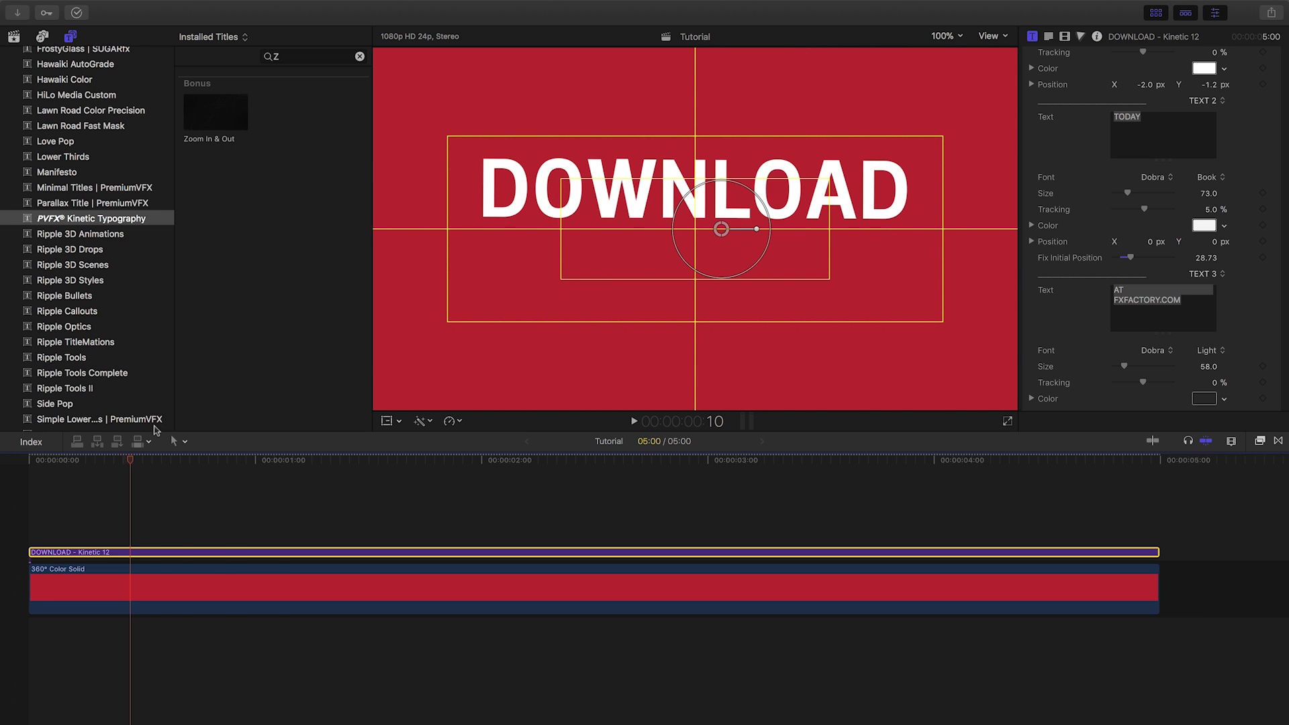
{"action": "left_click_drag", "start_coordinate": [134, 465], "coordinate": [377, 465]}
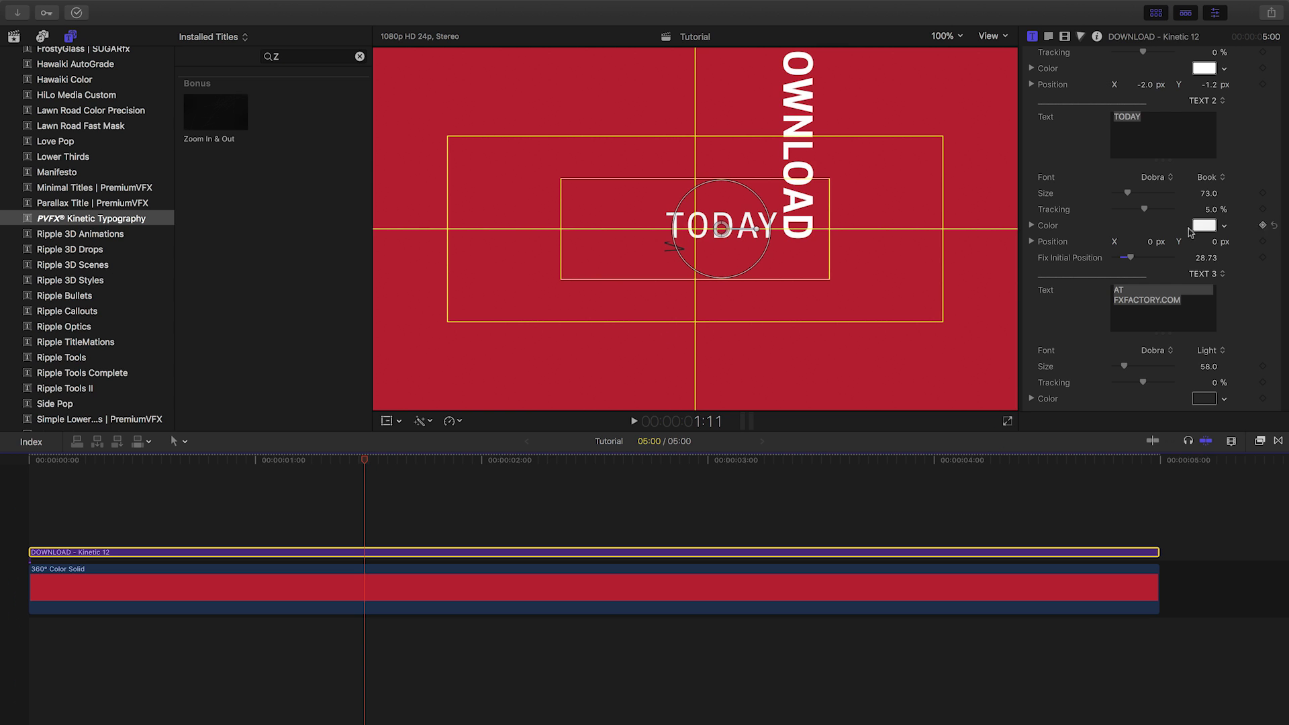
{"action": "scroll", "coordinate": [1276, 275], "scroll_direction": "down", "scroll_amount": 5}
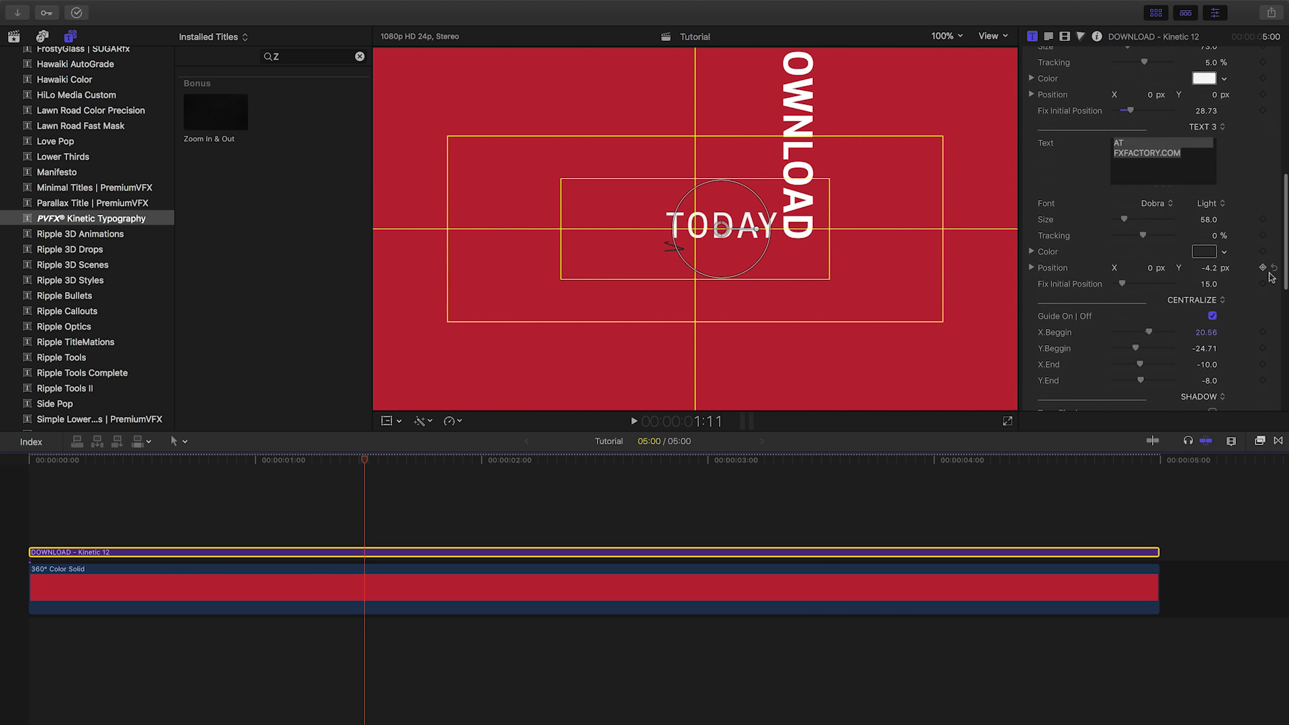
{"action": "scroll", "coordinate": [1271, 277], "scroll_direction": "down", "scroll_amount": 1}
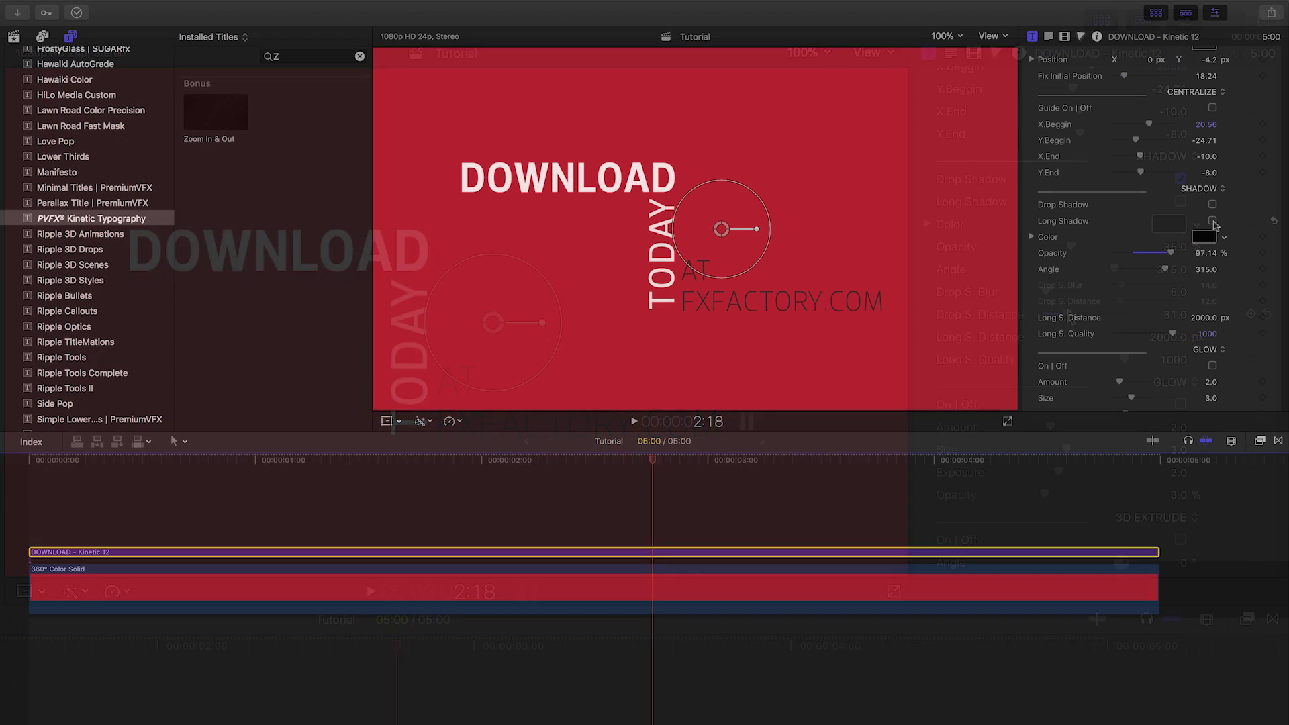
Try Long Shadow and 3D Extrude, ending with Long Shadow at 64.31% opacity and extrude off
{"action": "left_click", "coordinate": [1213, 221]}
{"action": "left_click", "coordinate": [1213, 221]}
{"action": "scroll", "coordinate": [1220, 302], "scroll_direction": "down", "scroll_amount": 5}
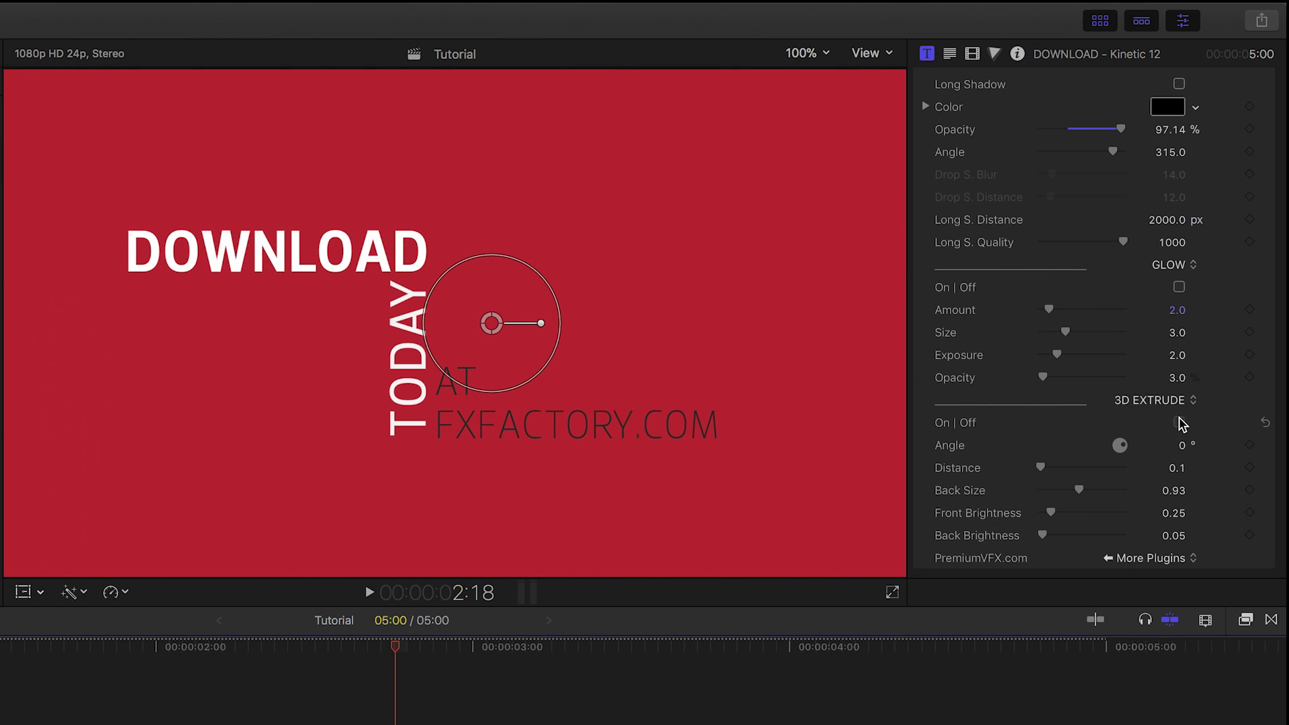
{"action": "left_click", "coordinate": [1180, 422]}
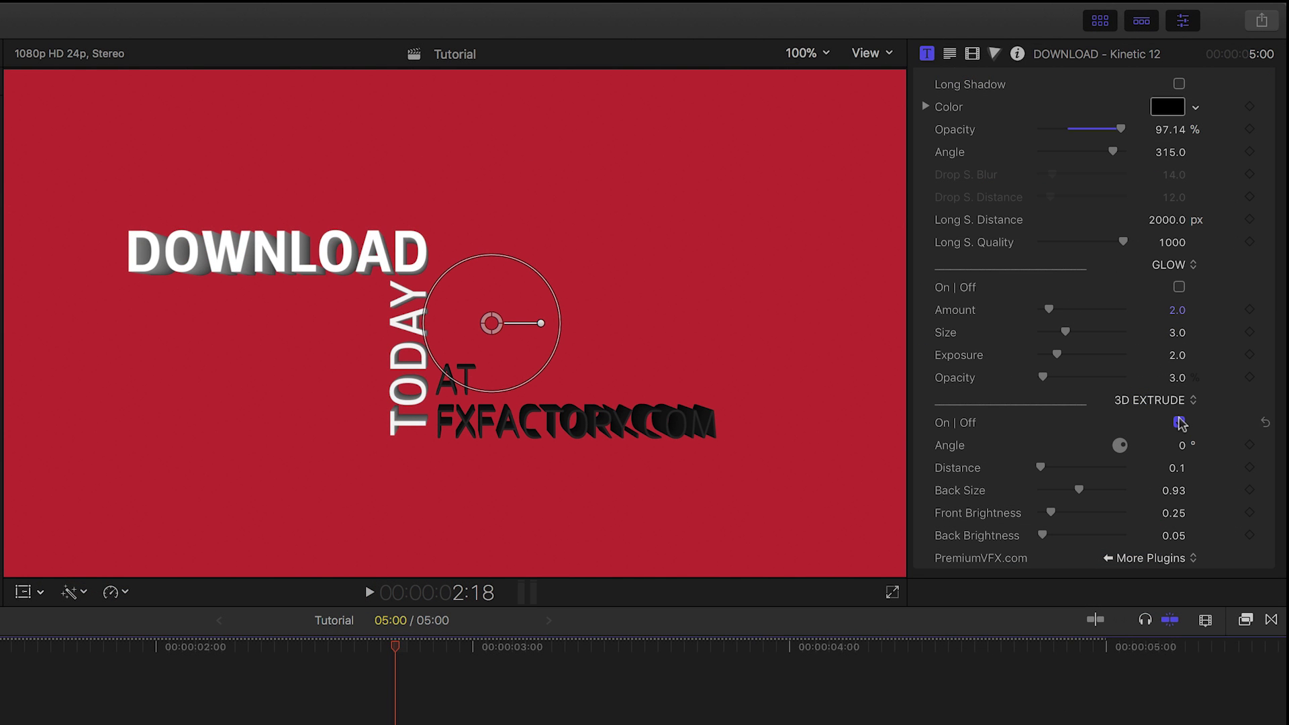
{"action": "left_click", "coordinate": [1180, 422]}
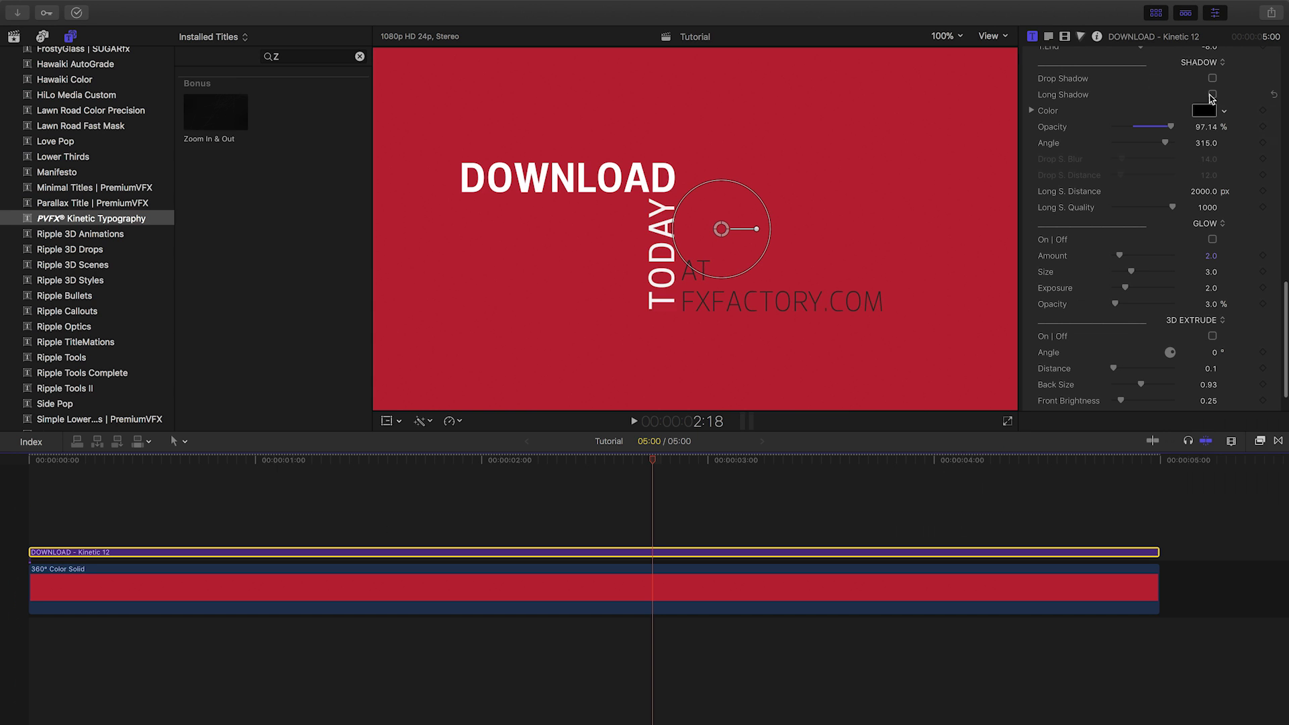
{"action": "left_click", "coordinate": [1179, 83]}
{"action": "left_click_drag", "start_coordinate": [1155, 130], "coordinate": [1153, 130]}
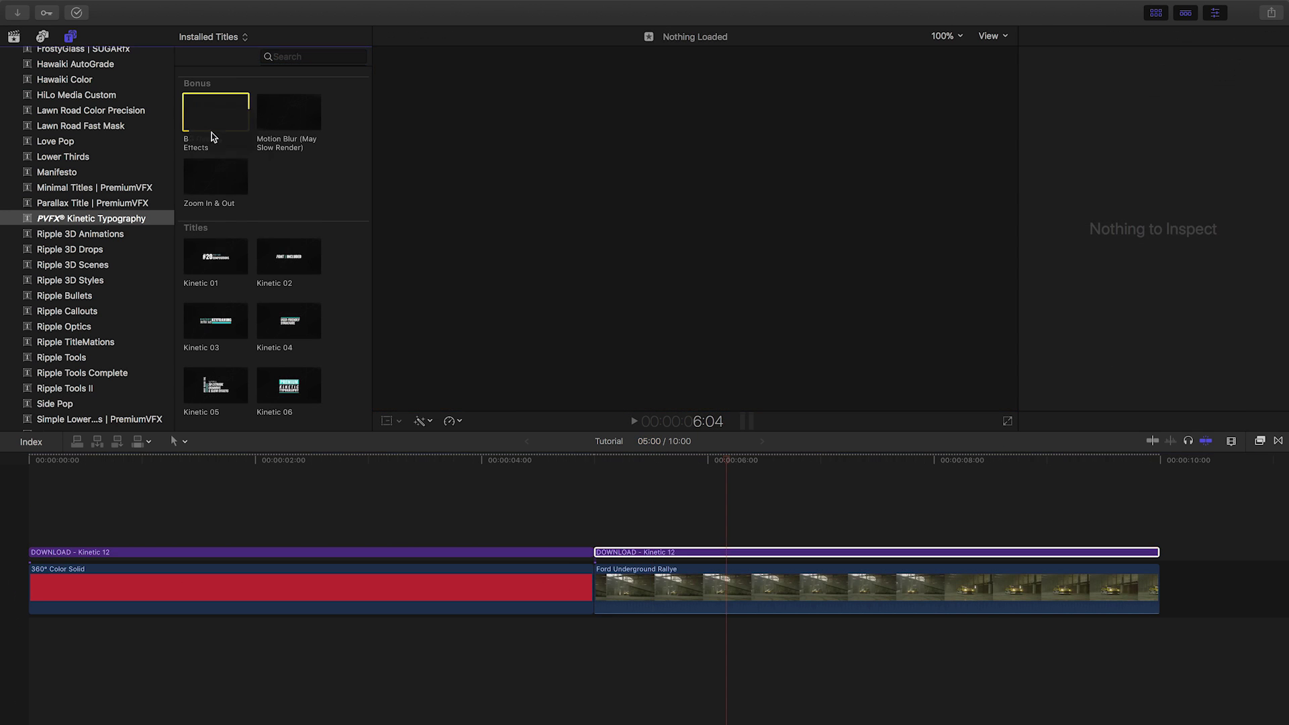
Drop BG Overlay Effects on the rally clip, lower its opacity to 42.5% and enable Blur
{"action": "left_click_drag", "start_coordinate": [212, 121], "coordinate": [598, 554]}
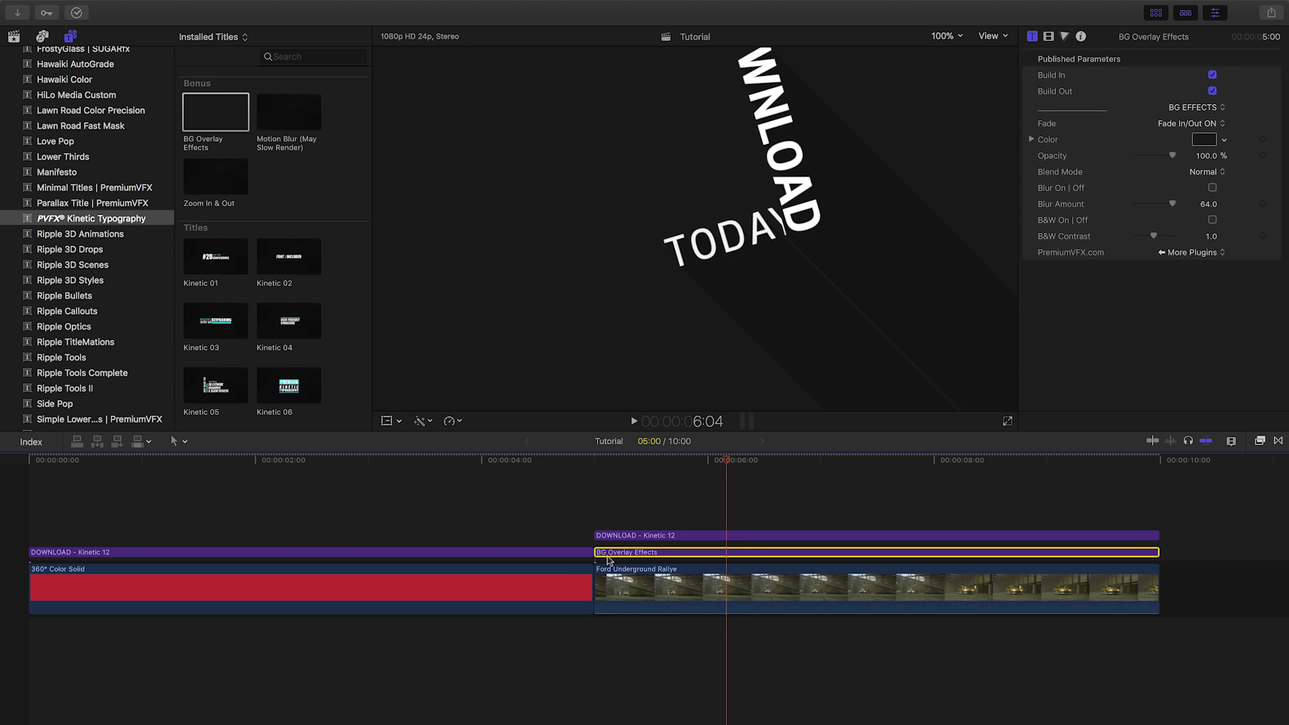
{"action": "left_click_drag", "start_coordinate": [1172, 155], "coordinate": [1147, 158]}
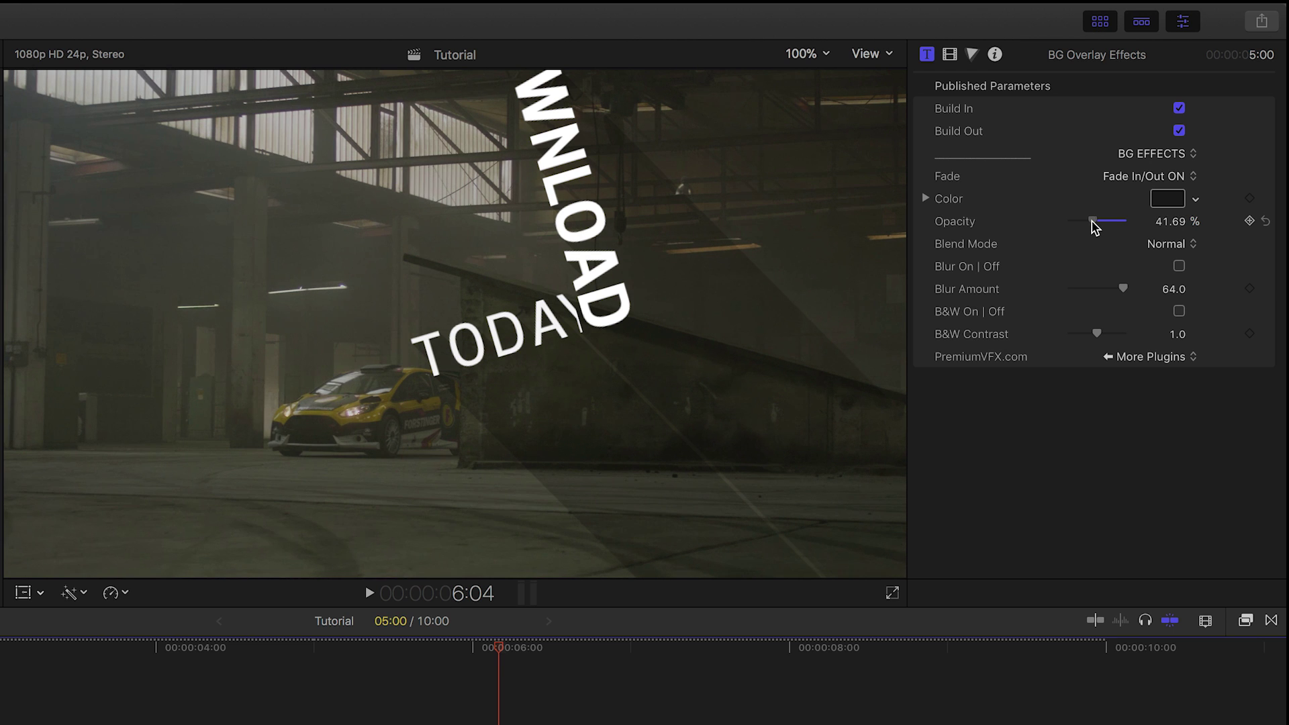
{"action": "left_click", "coordinate": [1180, 267]}
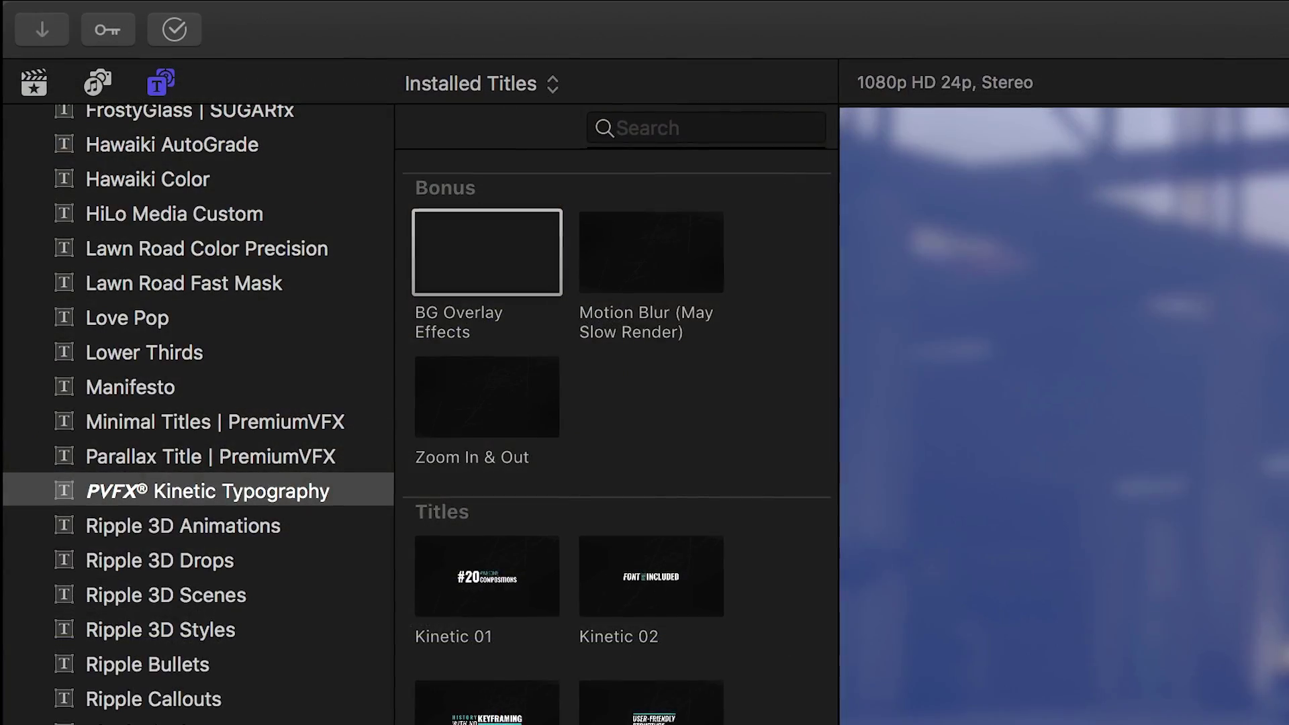
Place Zoom In & Out above the first title, try Amount -20, then undo back to 20
{"action": "left_click_drag", "start_coordinate": [628, 242], "coordinate": [555, 705]}
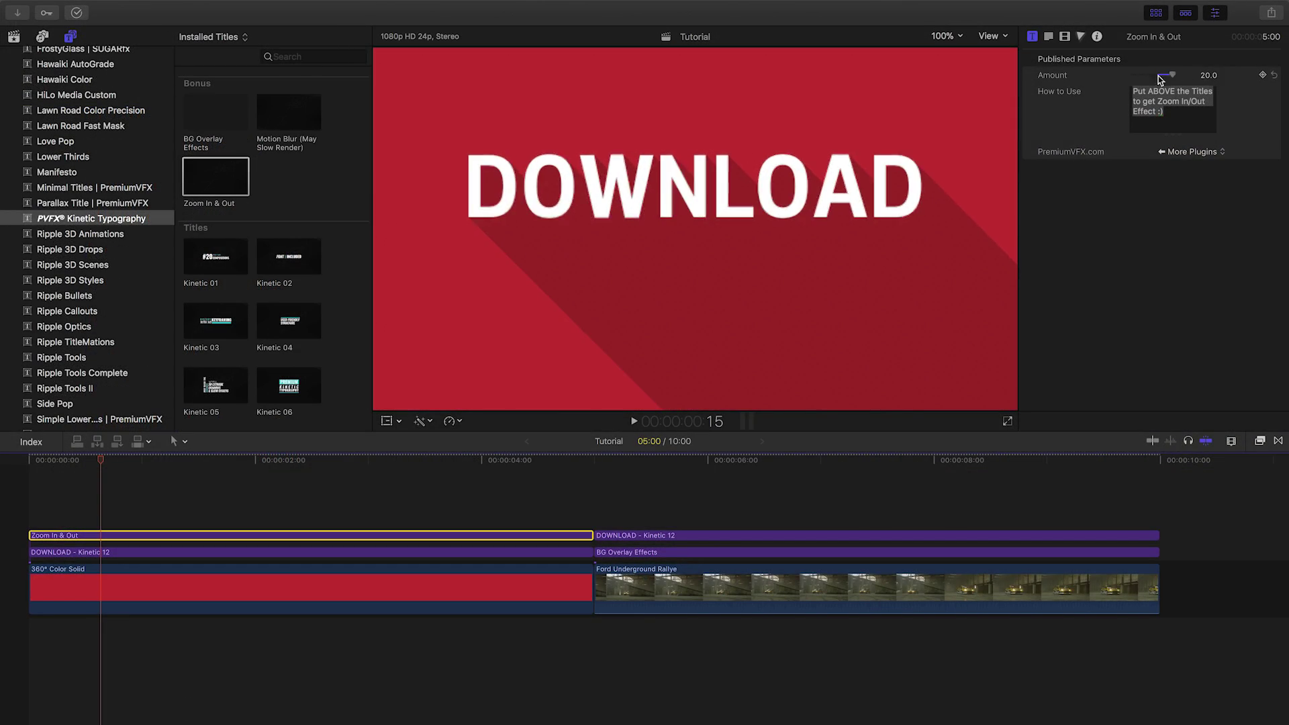
{"action": "left_click_drag", "start_coordinate": [1160, 78], "coordinate": [1071, 80]}
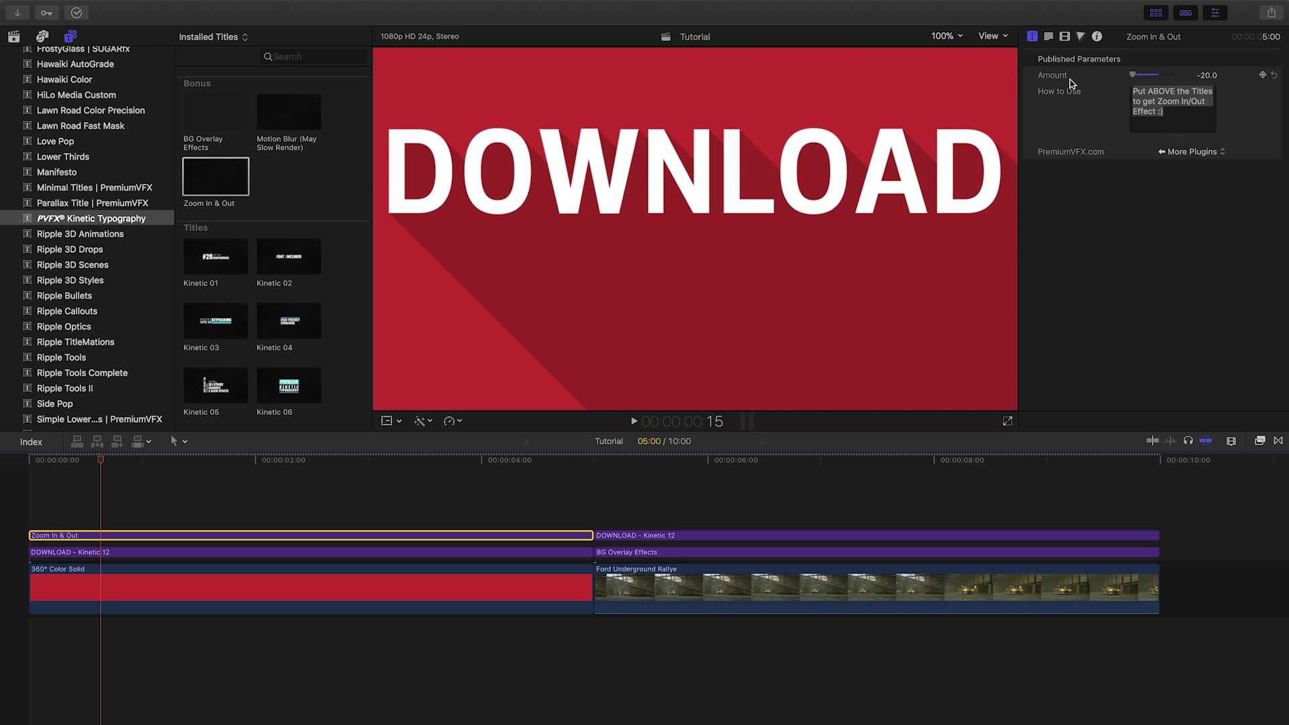
{"action": "key", "text": "super+z"}
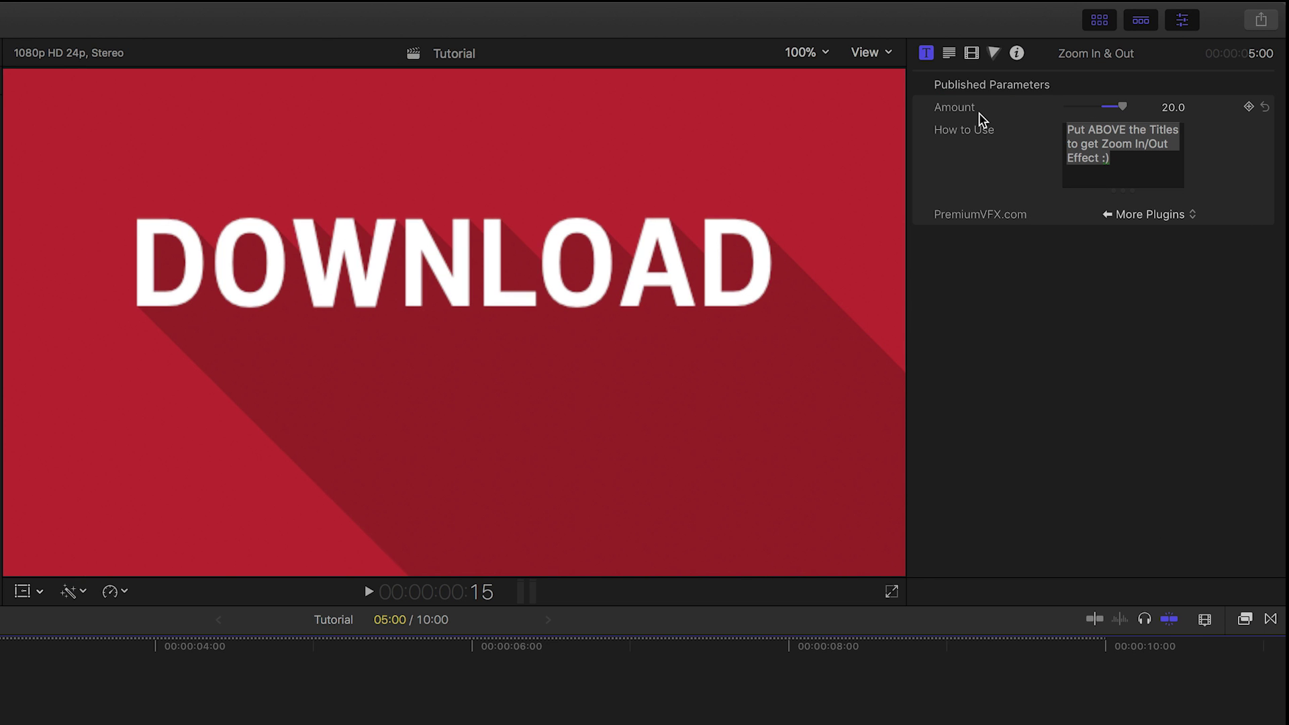